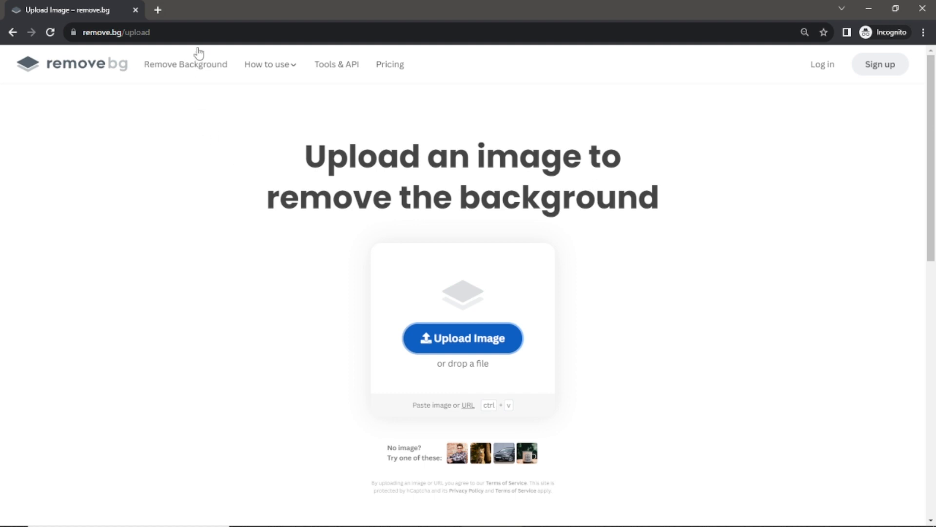
click(199, 32)
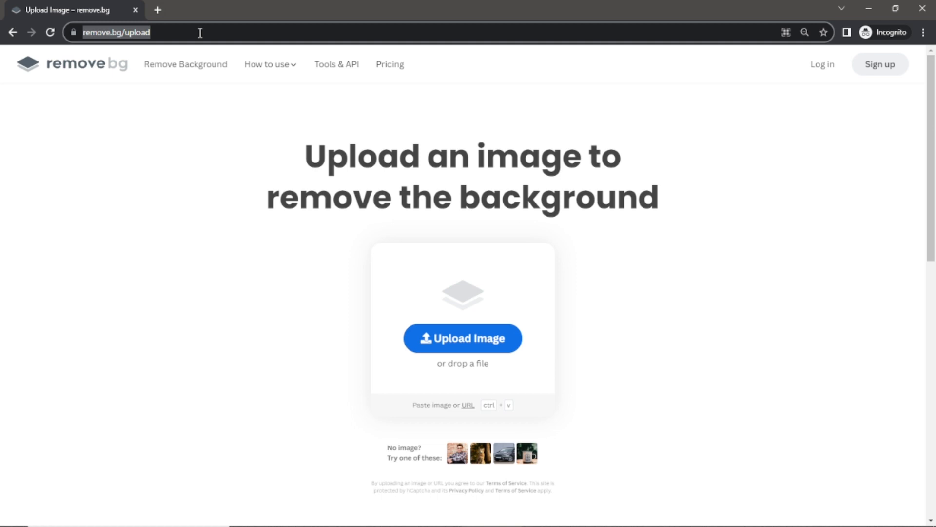
click(199, 131)
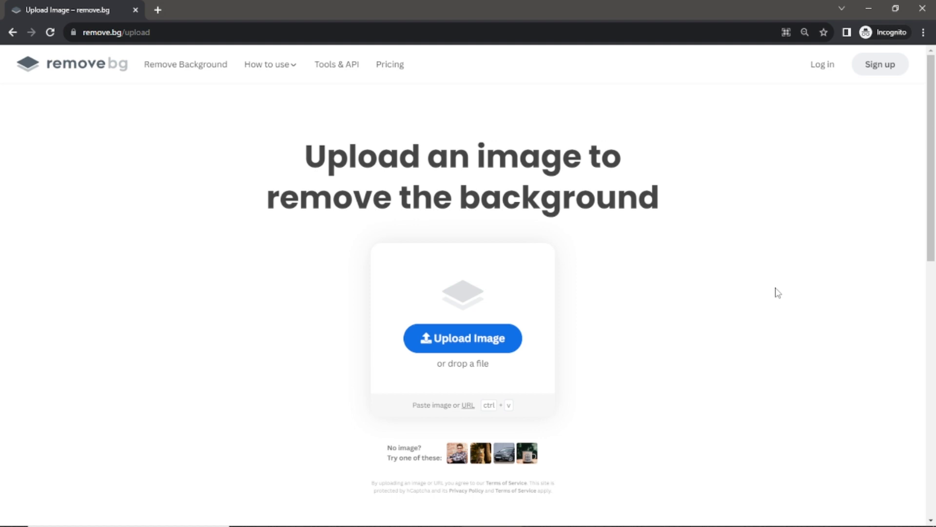
click(126, 32)
click(208, 25)
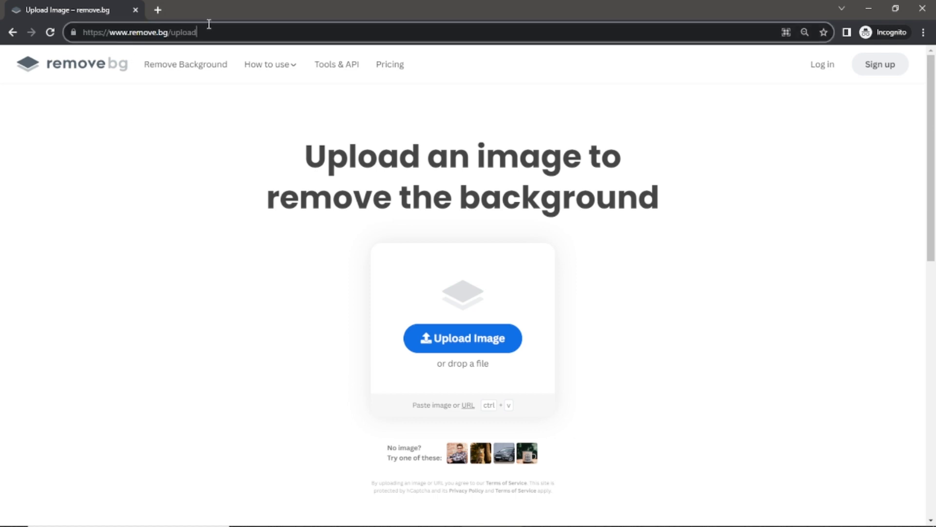
click(649, 250)
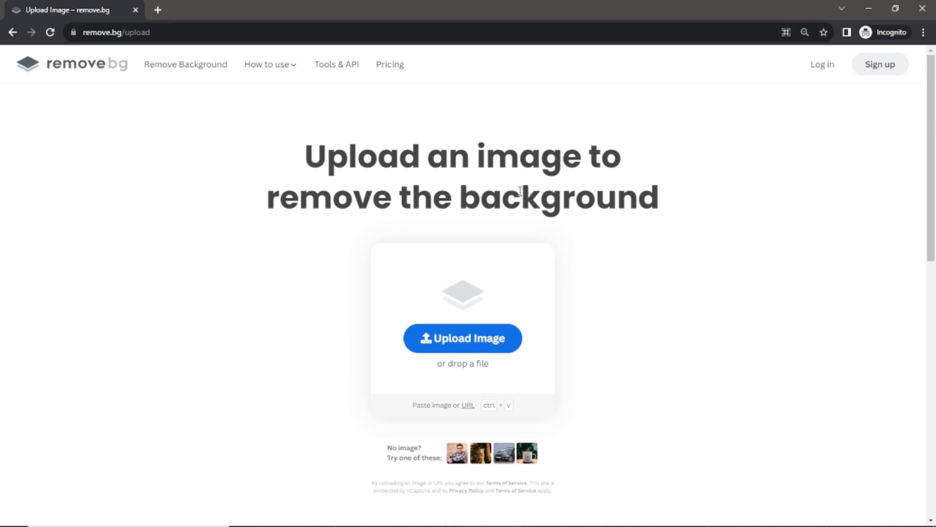
scroll(677, 275, down, 2)
scroll(677, 274, up, 2)
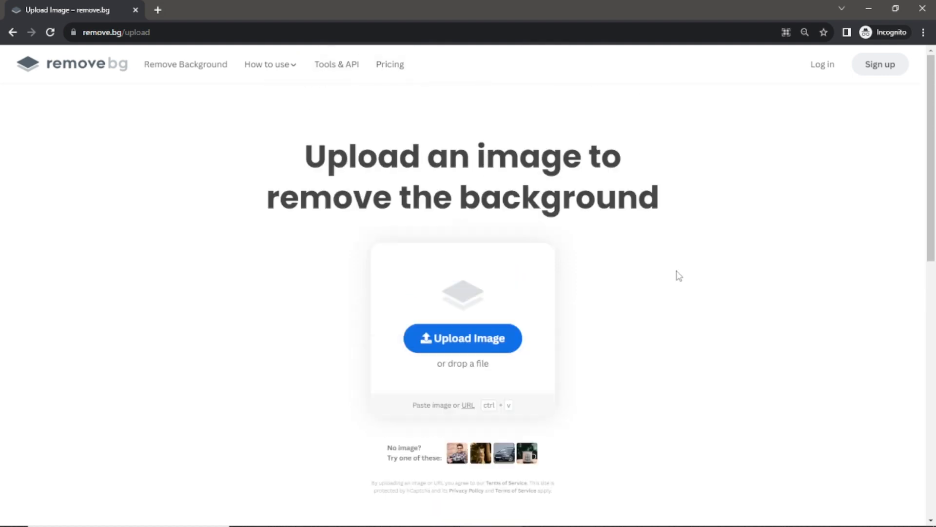
Upload young-attractive-man-classic-suit-straightens-his-tie.jpg from the Downloads folder for background removal
click(471, 349)
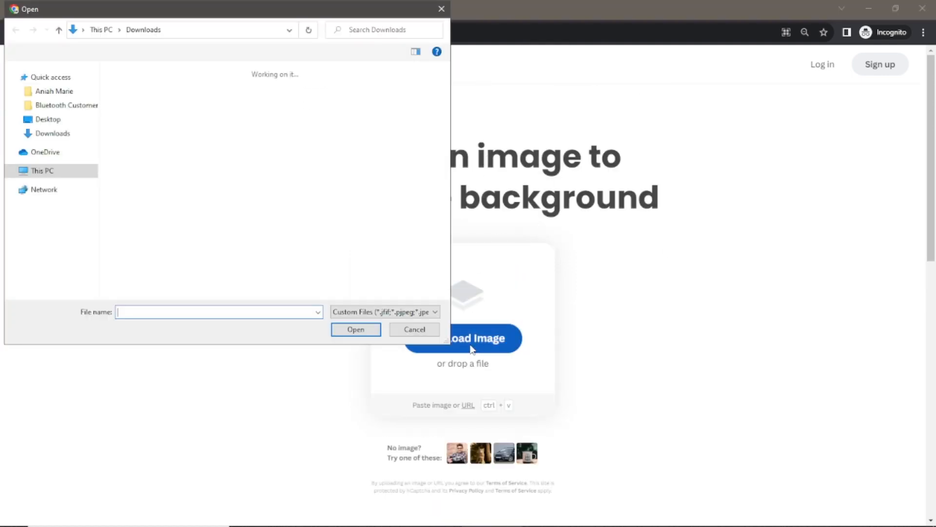
click(136, 120)
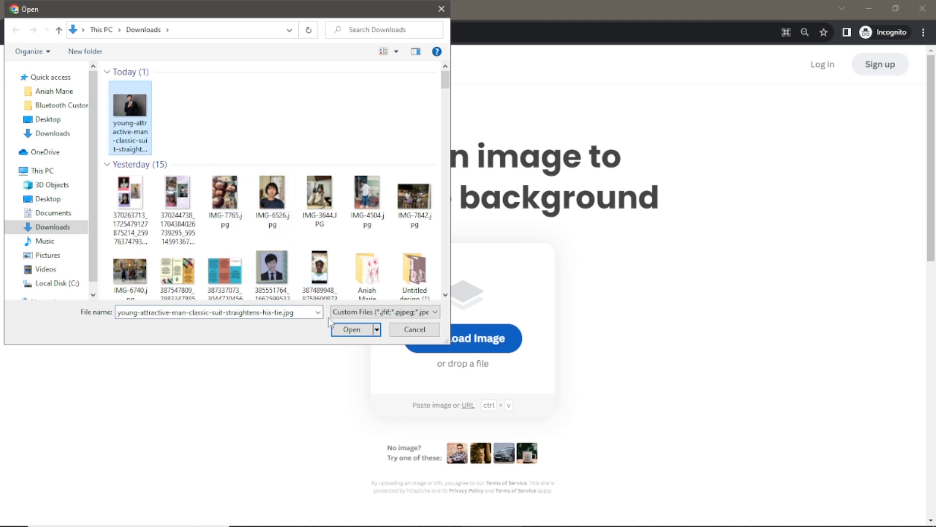
click(360, 332)
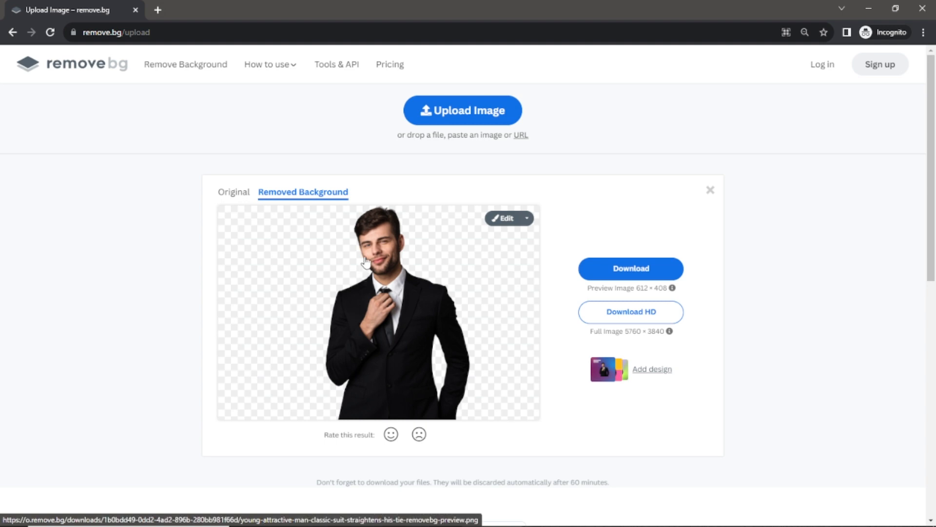
Download the background-free photo at the 612 × 408 preview size, open the downloaded file briefly and close it
scroll(852, 264, down, 2)
scroll(853, 273, up, 2)
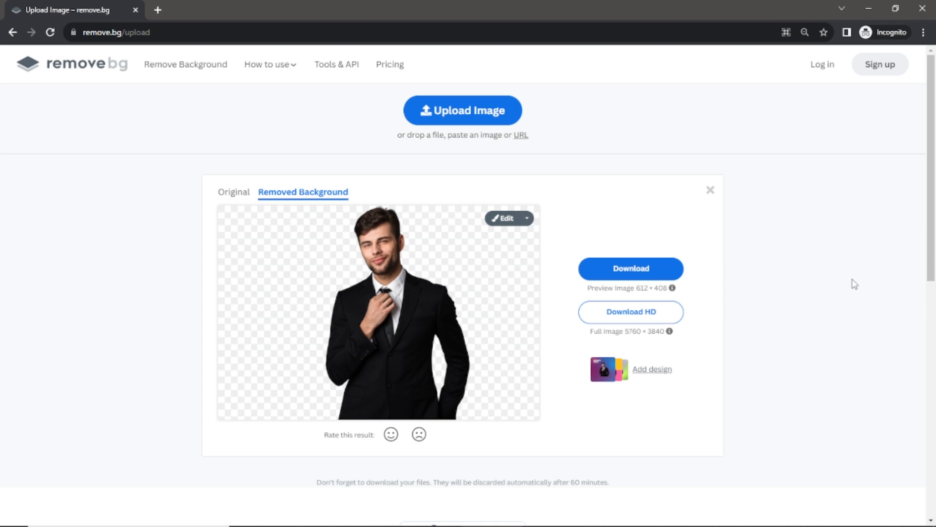
scroll(854, 284, down, 2)
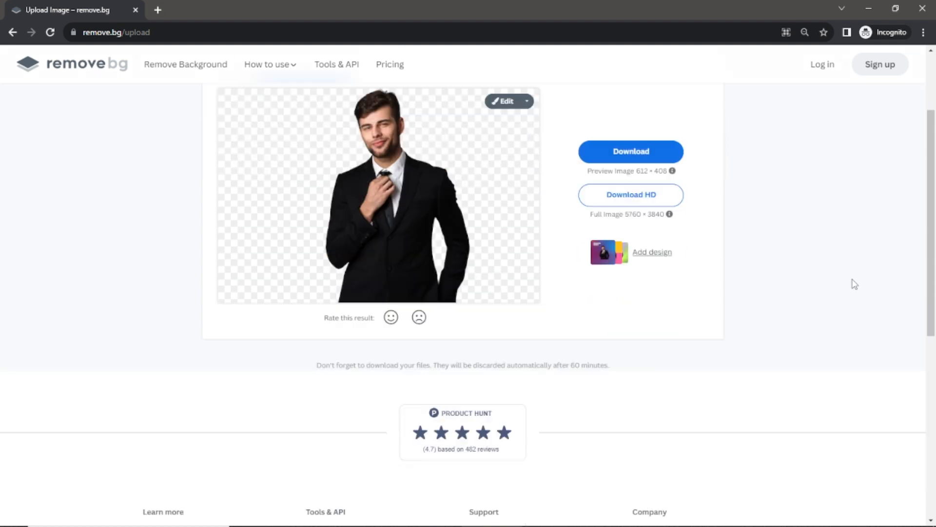
scroll(855, 284, up, 2)
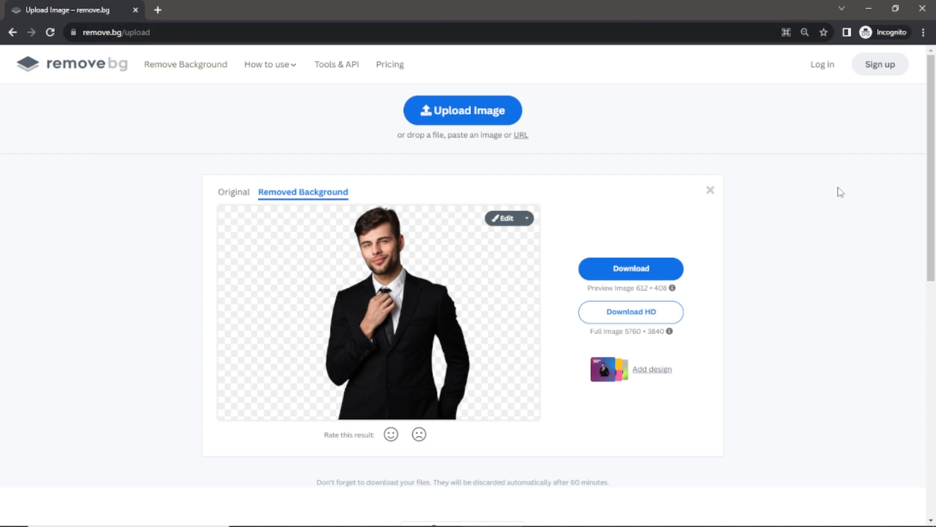
click(646, 267)
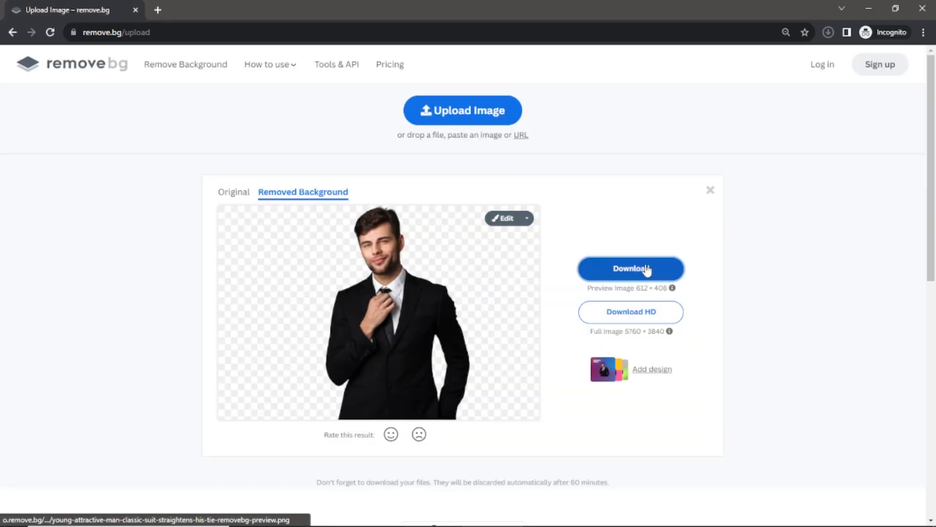
click(717, 99)
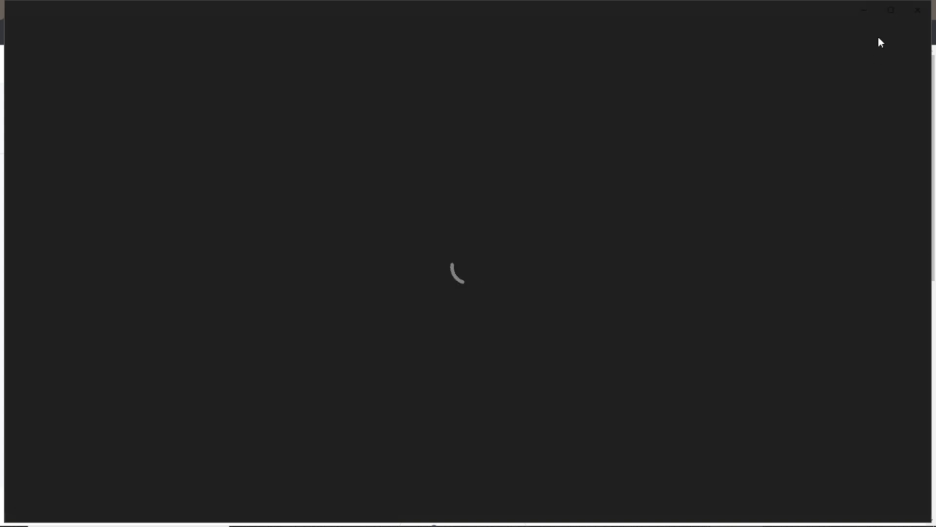
click(918, 11)
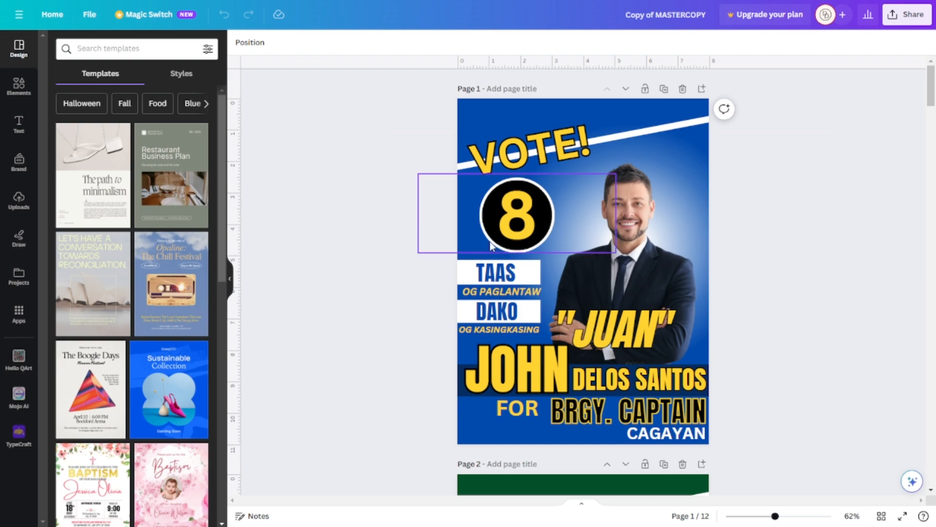
Switch to the Canva design "Copy of MASTERCOPY" and look over its first three poster pages
scroll(752, 382, down, 10)
scroll(796, 371, up, 4)
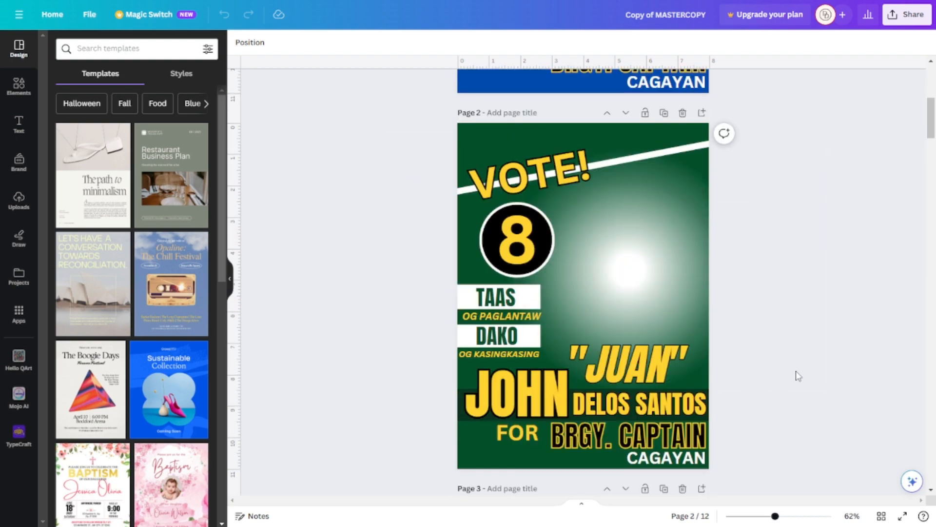
scroll(796, 372, up, 5)
scroll(795, 371, down, 15)
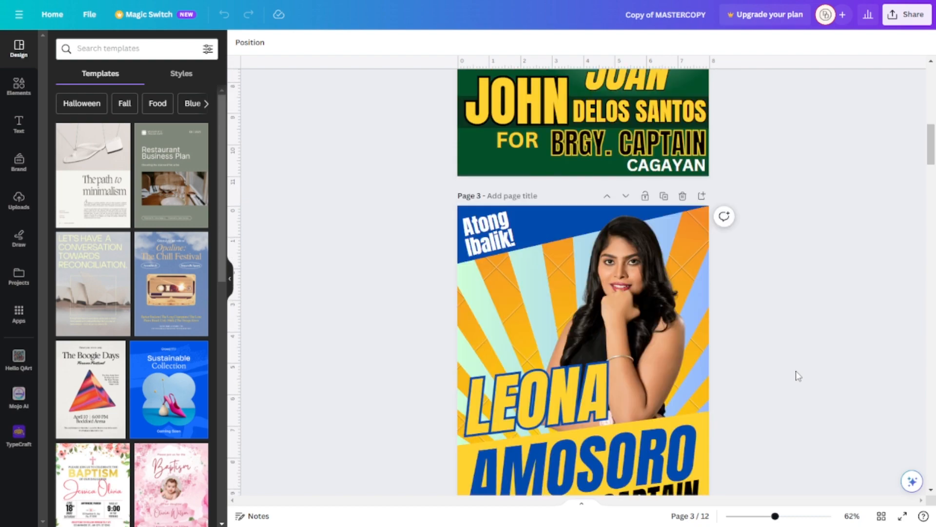
scroll(796, 372, up, 18)
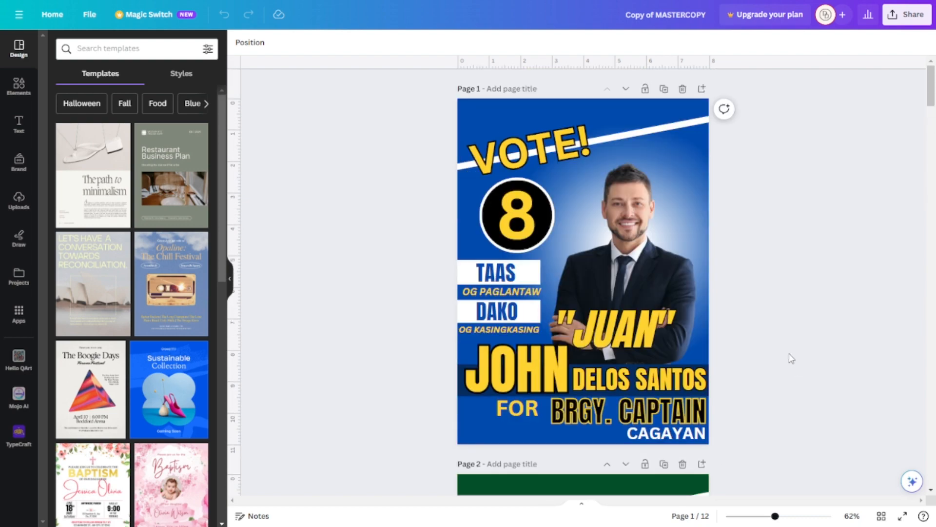
Try shifting the existing photo of the man sideways on the blue page 1 poster
click(650, 247)
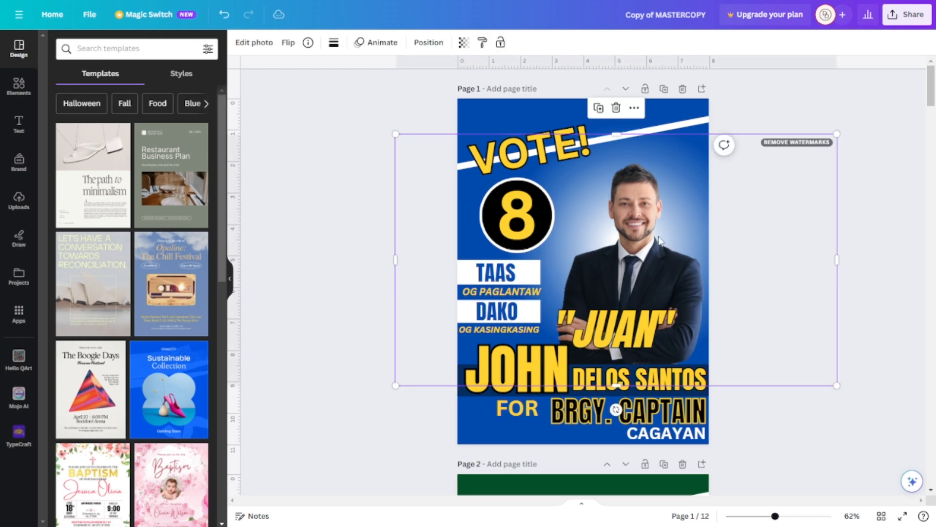
drag(652, 246, 642, 227)
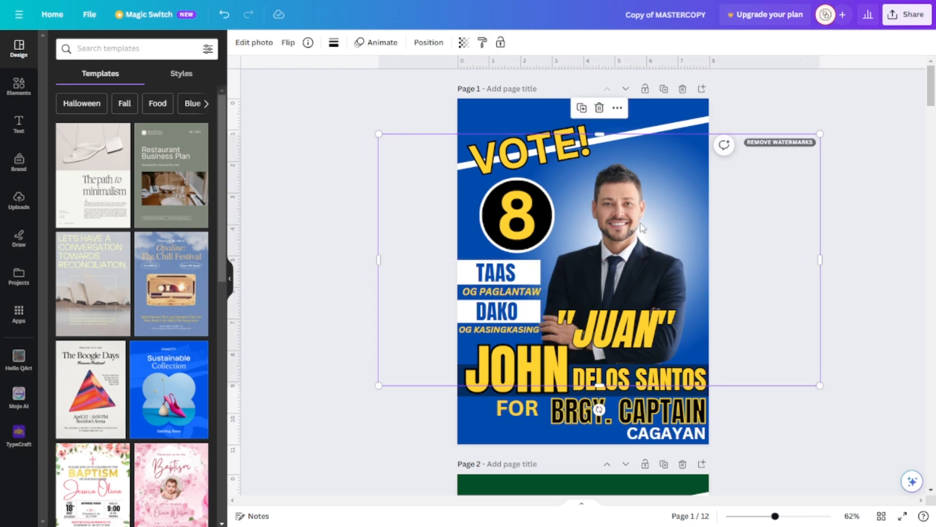
mouse_move(636, 234)
mouse_down()
mouse_move(619, 239)
mouse_move(645, 239)
mouse_up()
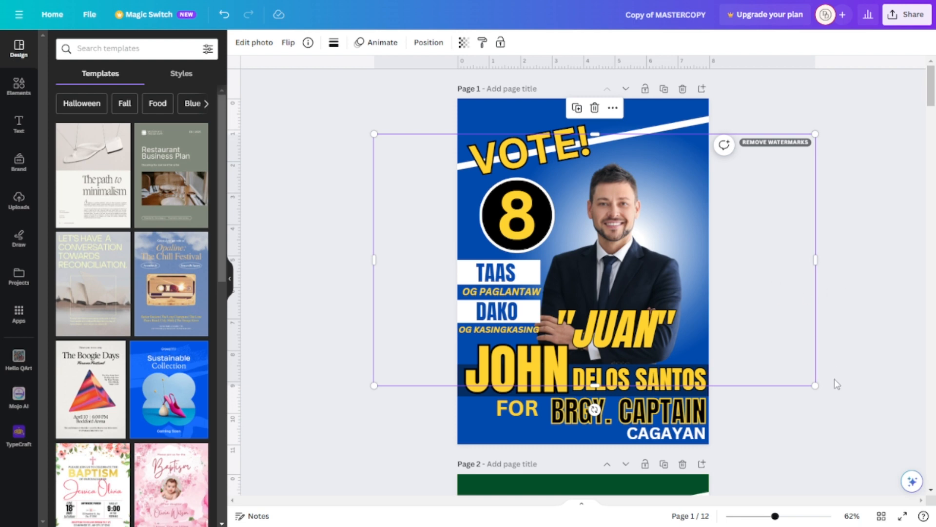
Delete the existing photo of the man from the blue page 1 poster
scroll(841, 389, down, 1)
scroll(843, 388, up, 1)
click(847, 307)
click(639, 265)
key(Delete)
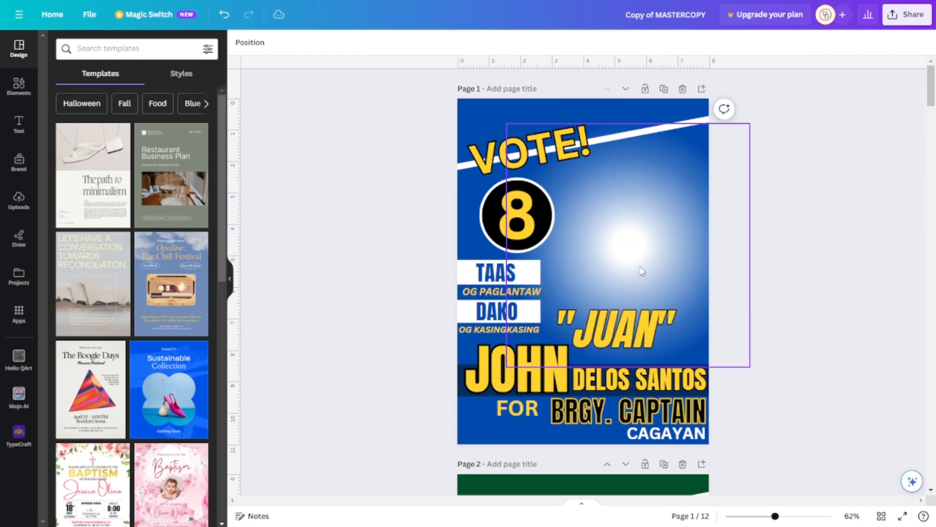
Upload the downloaded cutout of the man in the black suit and add it to page 1
click(20, 200)
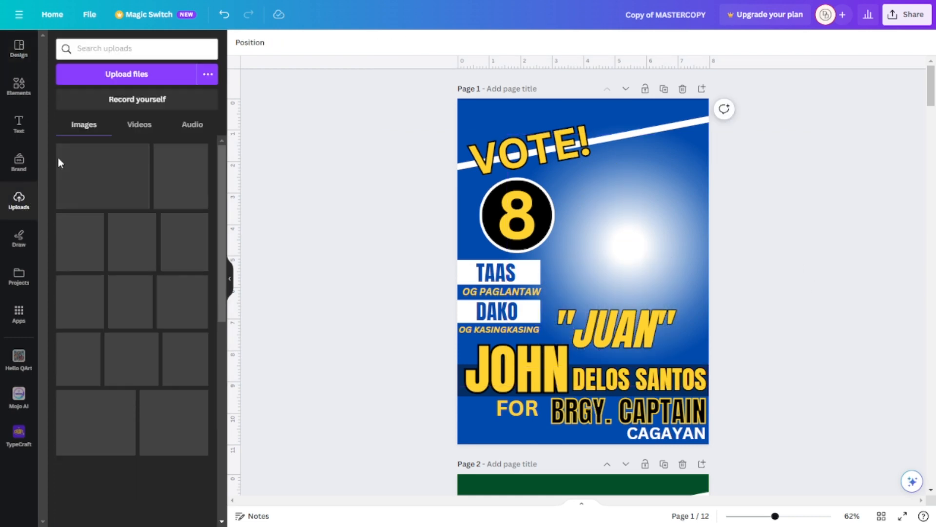
click(139, 75)
click(150, 128)
click(350, 329)
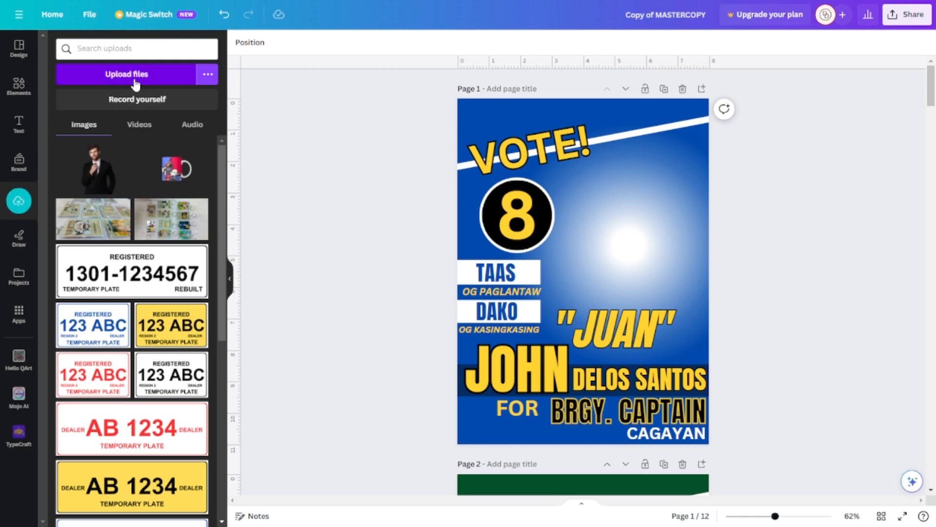
click(99, 173)
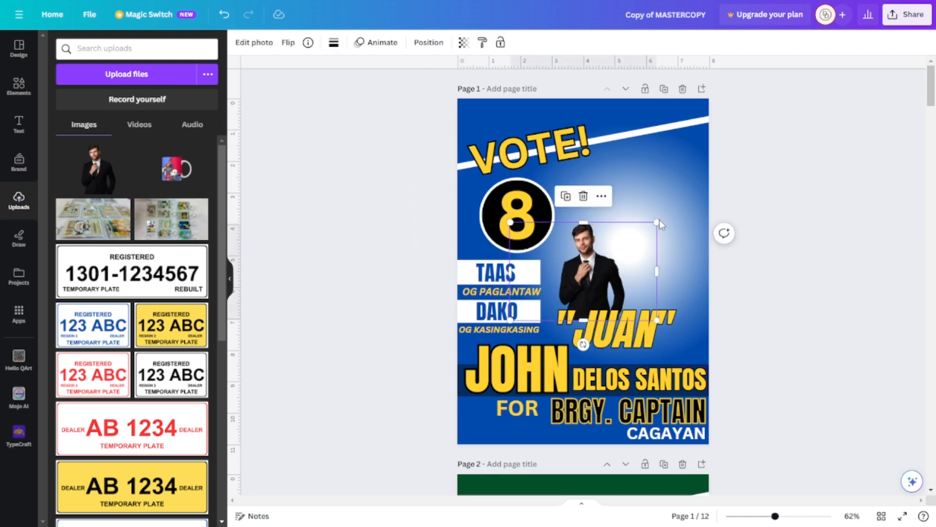
Enlarge the cutout of the man and position it over the white glow, beside the number 8 badge
drag(658, 221, 750, 124)
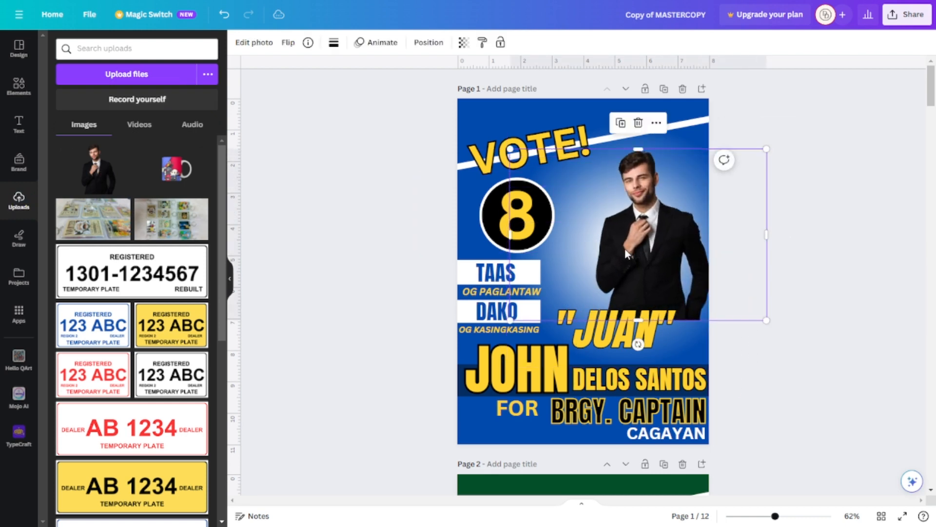
drag(625, 247, 587, 257)
drag(729, 329, 810, 383)
drag(651, 259, 616, 261)
drag(776, 385, 822, 416)
drag(644, 254, 618, 241)
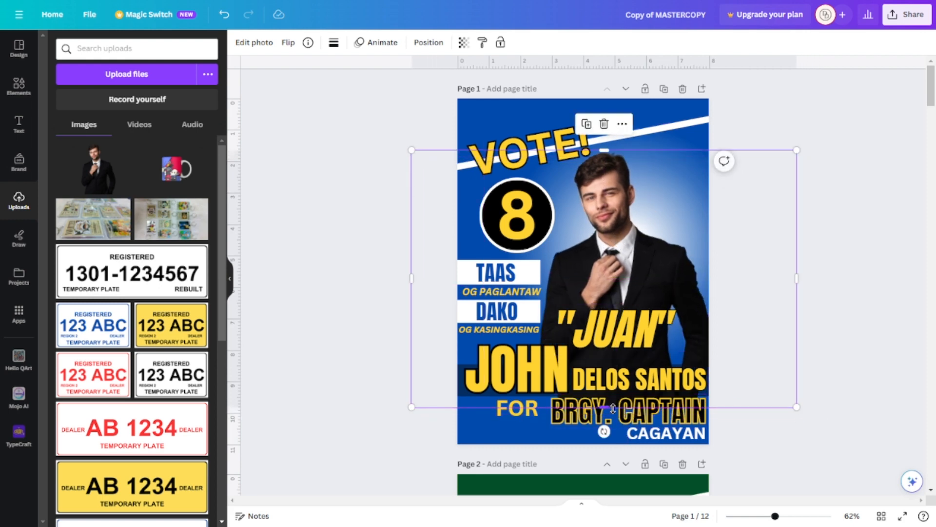
Crop the cutout's bottom edge to a height of about 6.8, then nudge the photo slightly to the left
drag(609, 408, 604, 364)
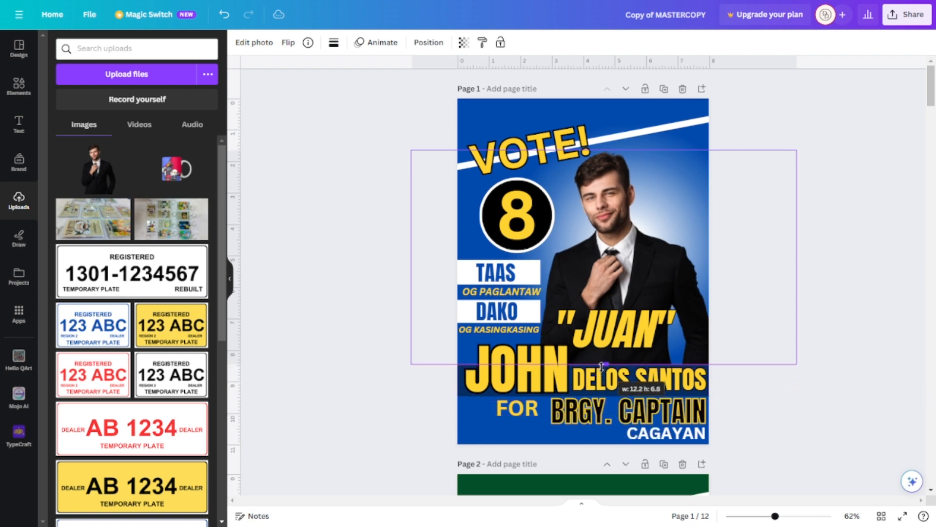
click(781, 399)
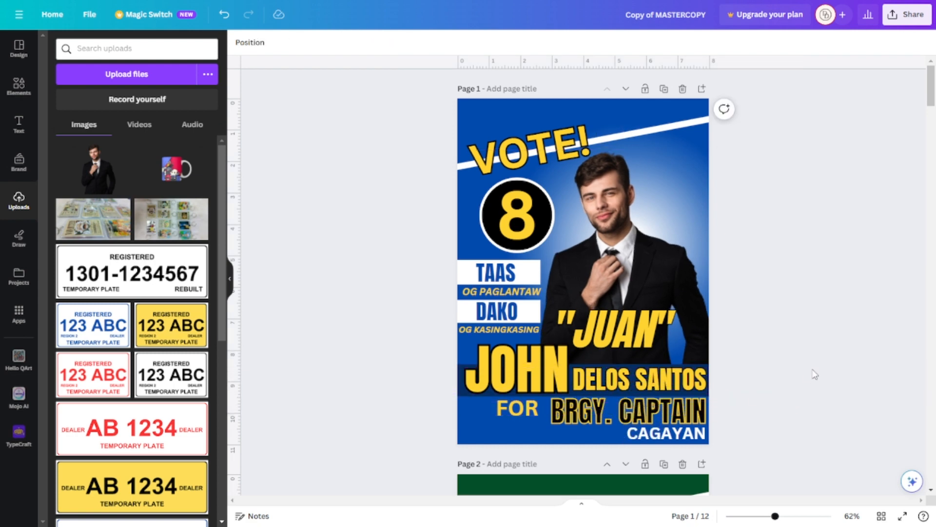
click(696, 255)
key(Left)
key(Left)
key(Left)
key(Left)
key(Left)
key(Left)
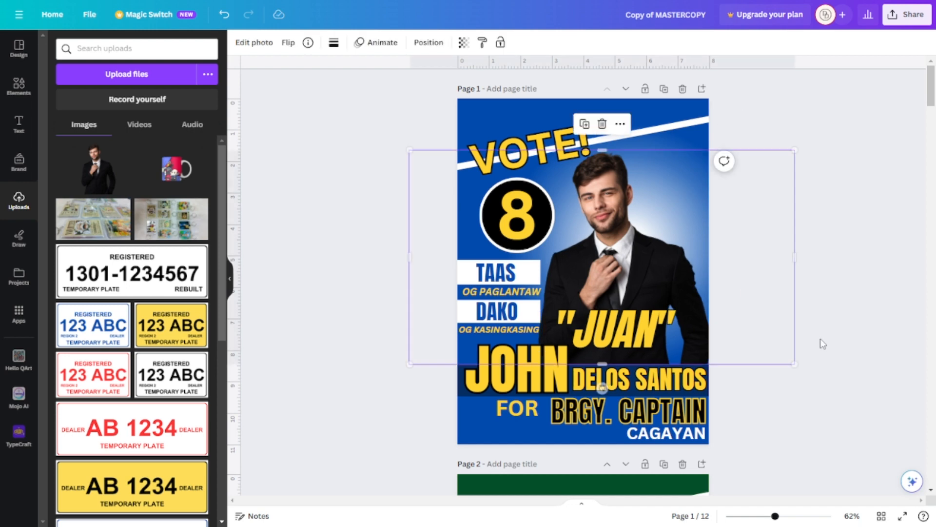
click(349, 227)
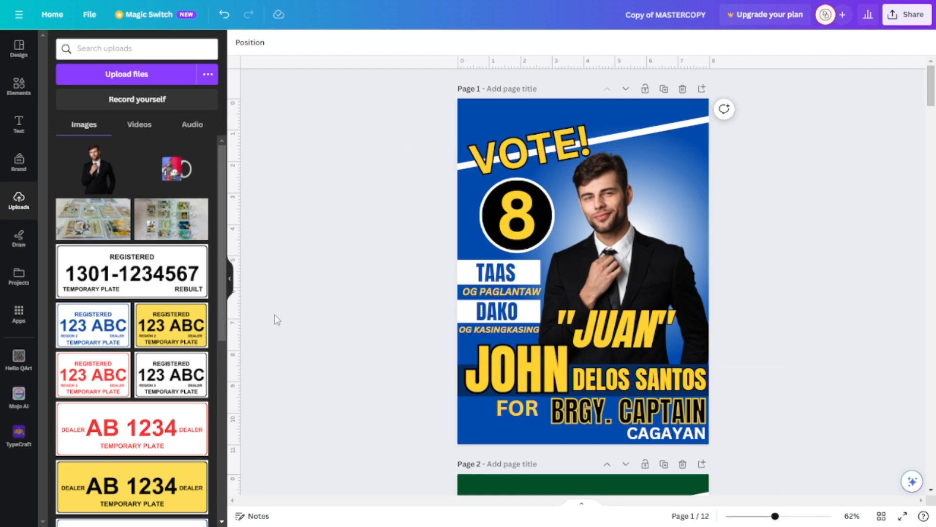
Inspect the page 1 poster at a closer zoom, then look through the following poster pages
click(229, 278)
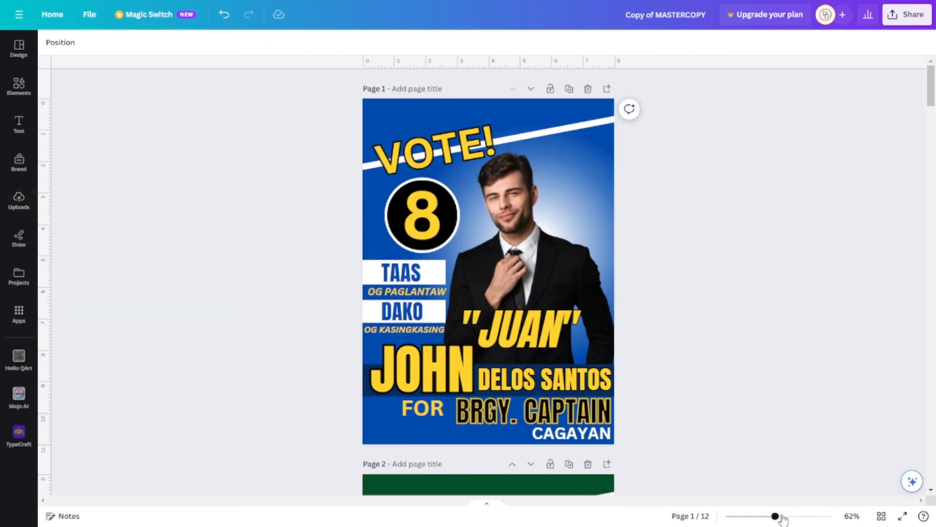
drag(776, 516, 783, 517)
scroll(834, 458, up, 2)
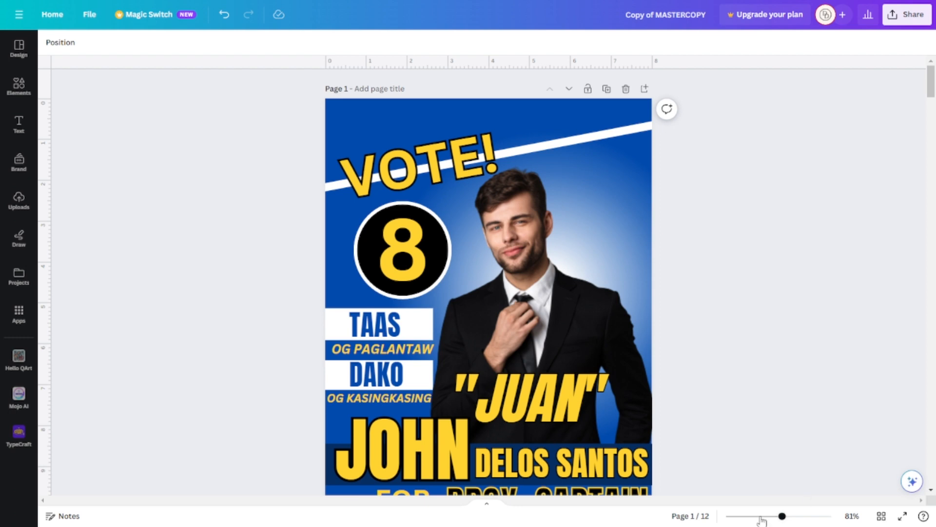
drag(782, 516, 774, 517)
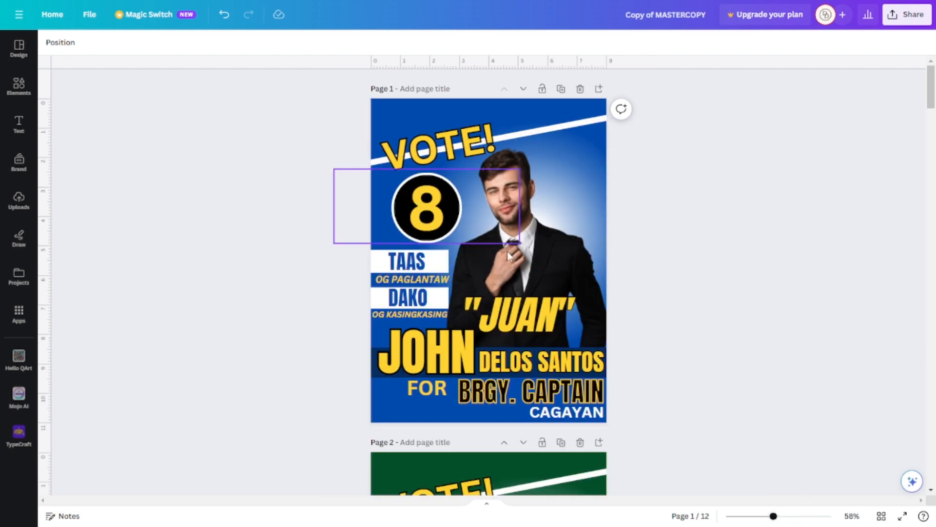
click(552, 225)
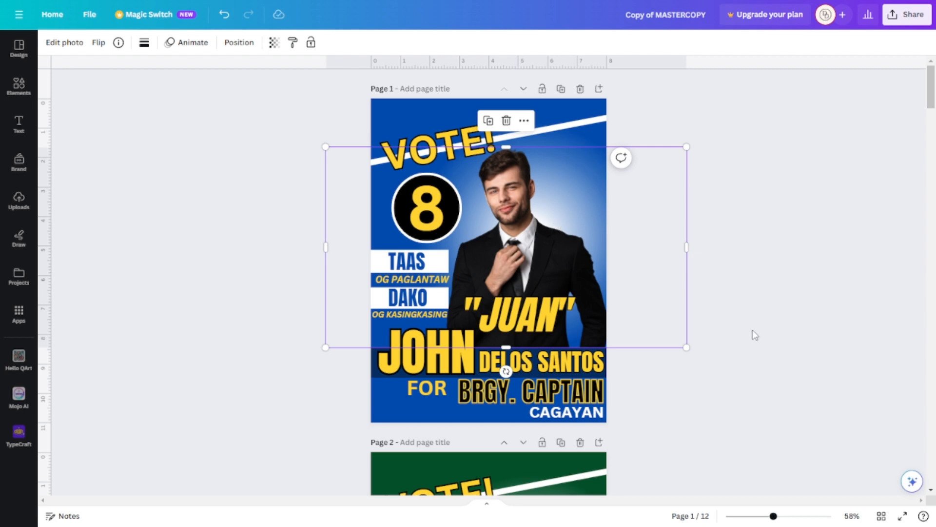
click(775, 340)
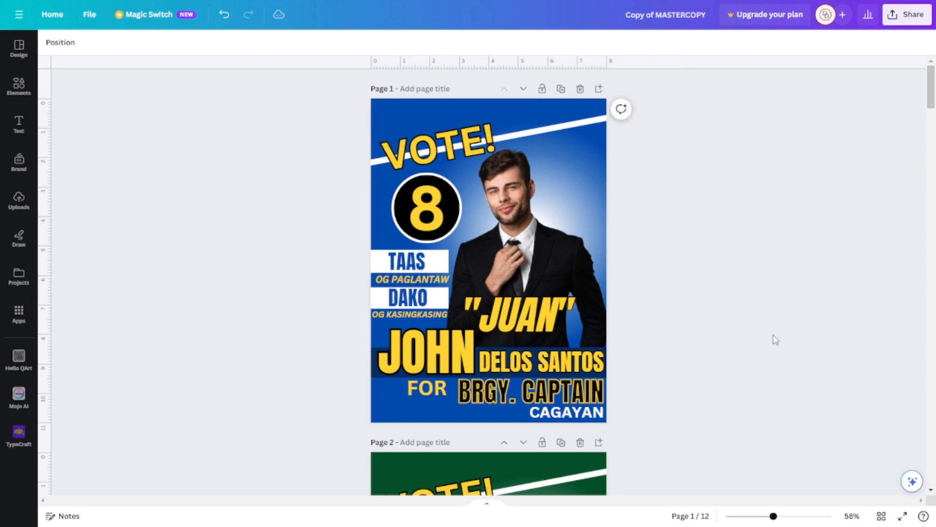
scroll(776, 340, down, 15)
scroll(775, 340, down, 20)
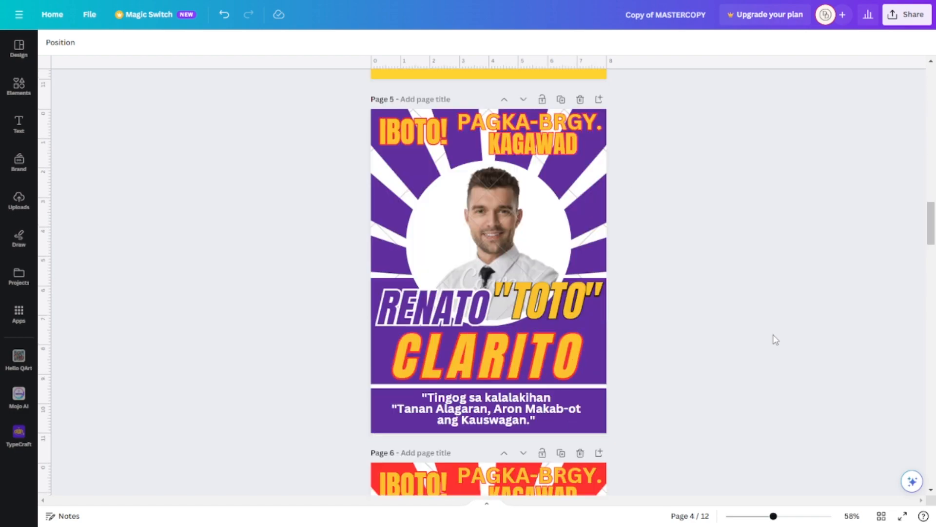